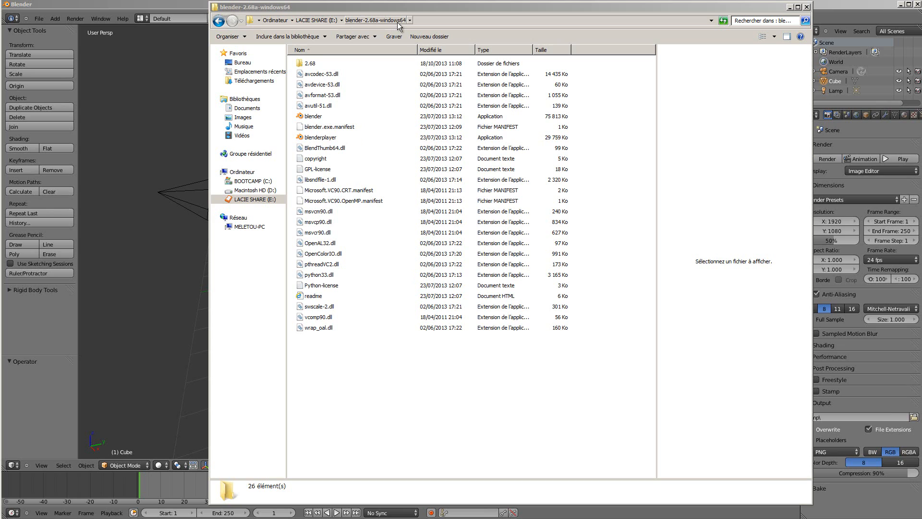
# - Open the io_export_cryblend add-on folder in 2.68\scripts\addons of the Blender installation
pyautogui.doubleClick(301, 64)
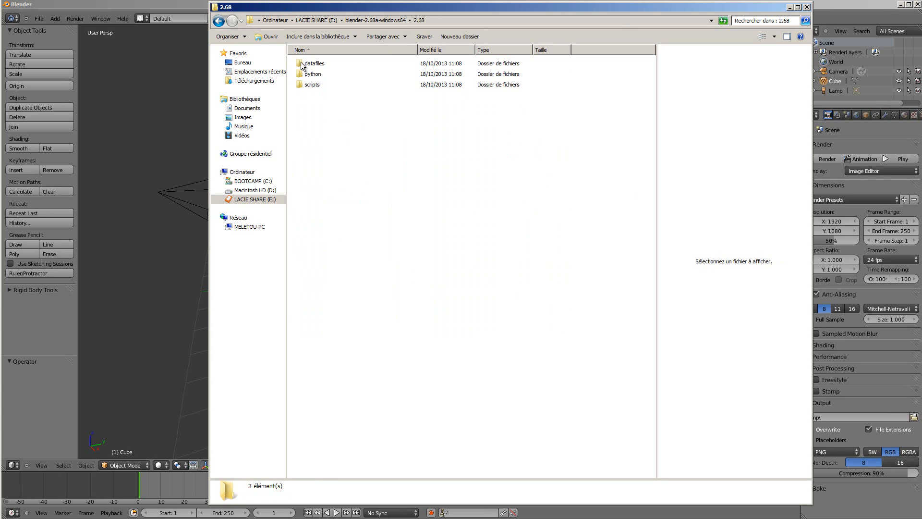
pyautogui.doubleClick(307, 85)
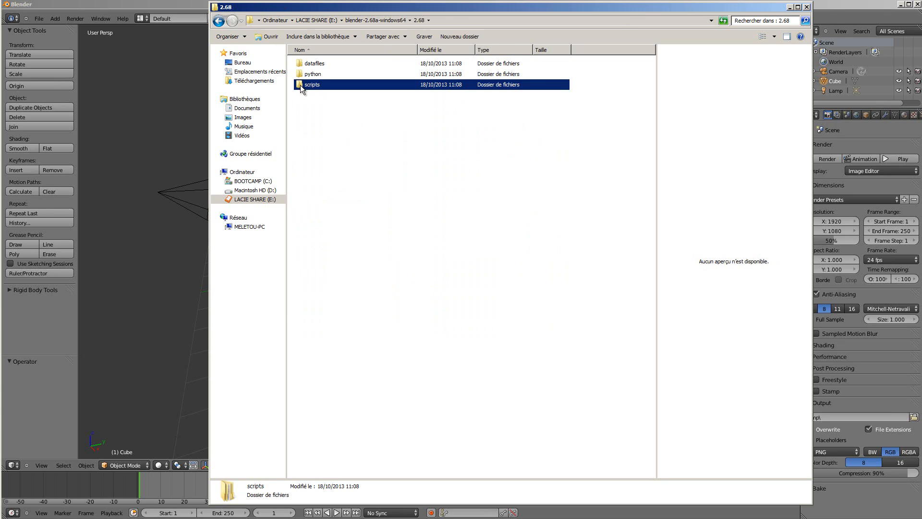
pyautogui.doubleClick(300, 67)
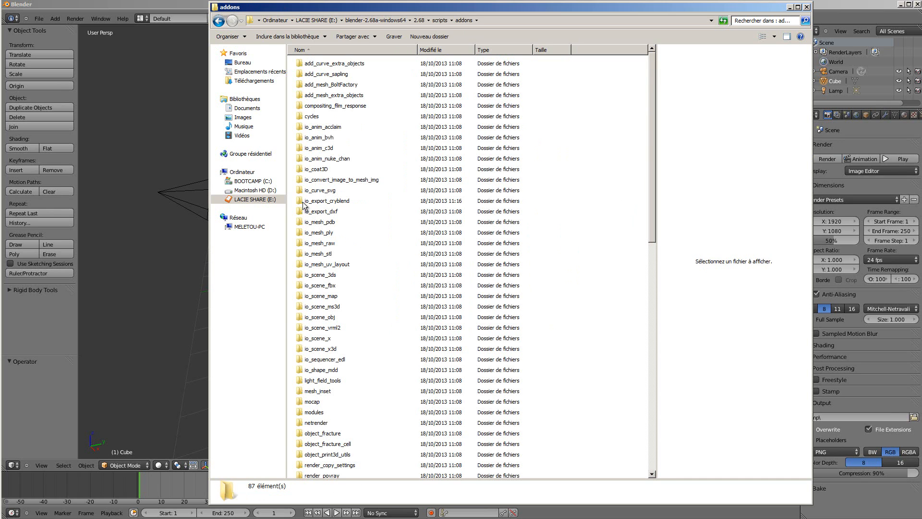
pyautogui.moveTo(303, 206)
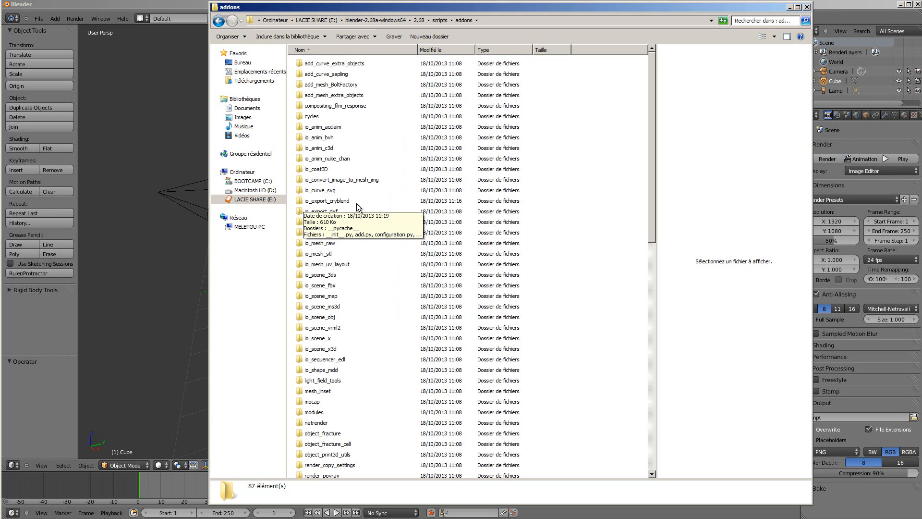
pyautogui.doubleClick(303, 201)
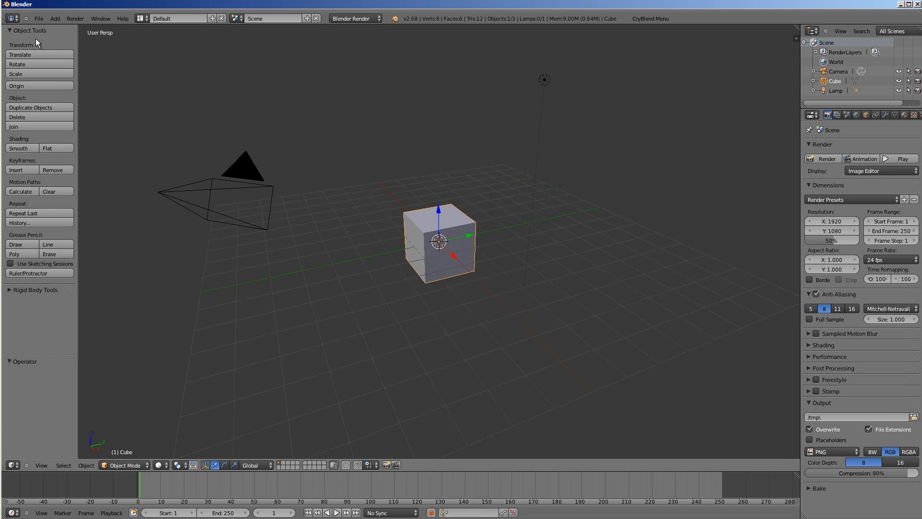
# - Switch to Blender, list the Import-Export add-ons in the user preferences, and save the user settings
pyautogui.click(39, 20)
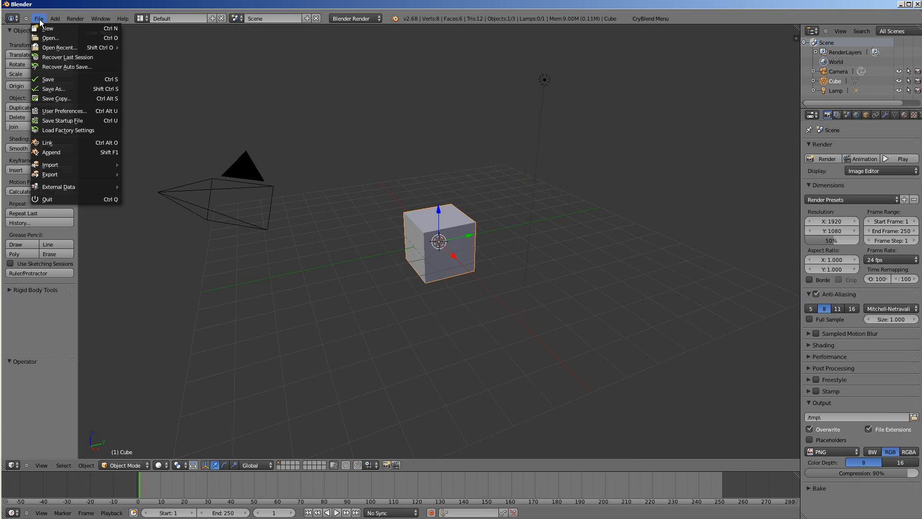
pyautogui.click(61, 111)
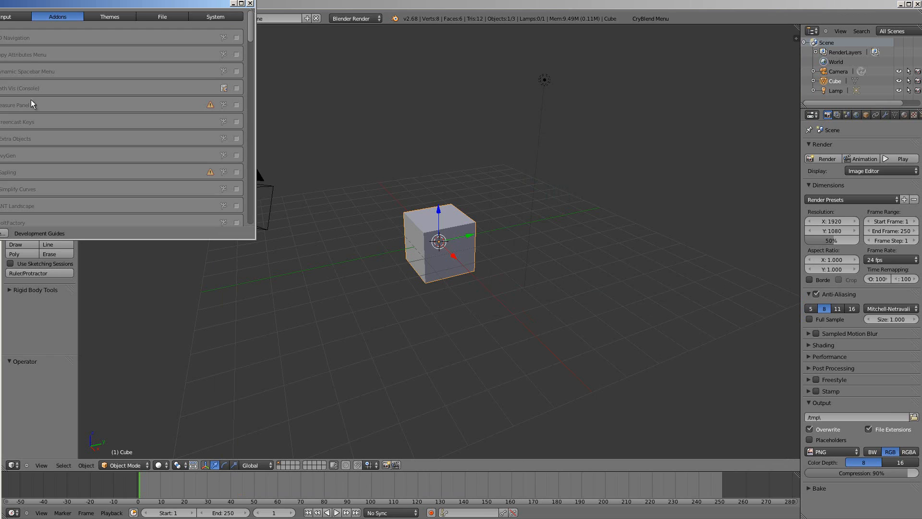
pyautogui.moveTo(39, 6); pyautogui.dragTo(369, 89)
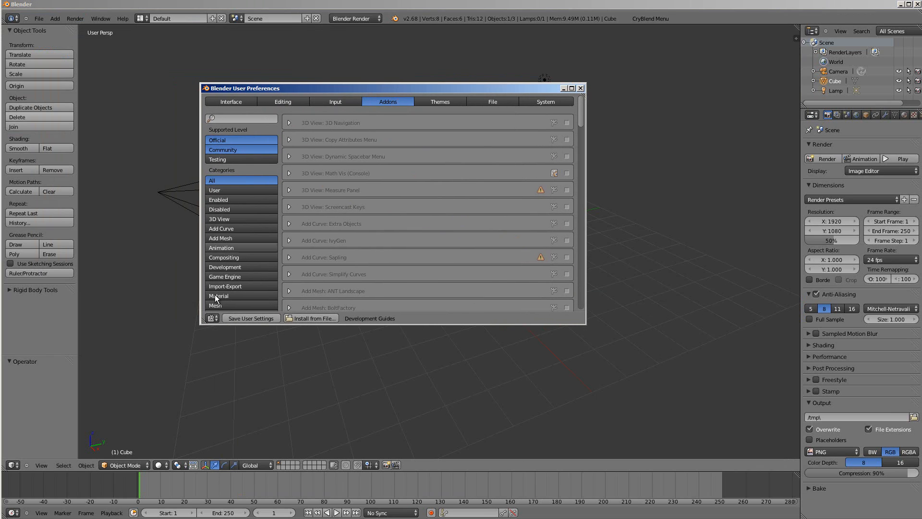
pyautogui.click(238, 285)
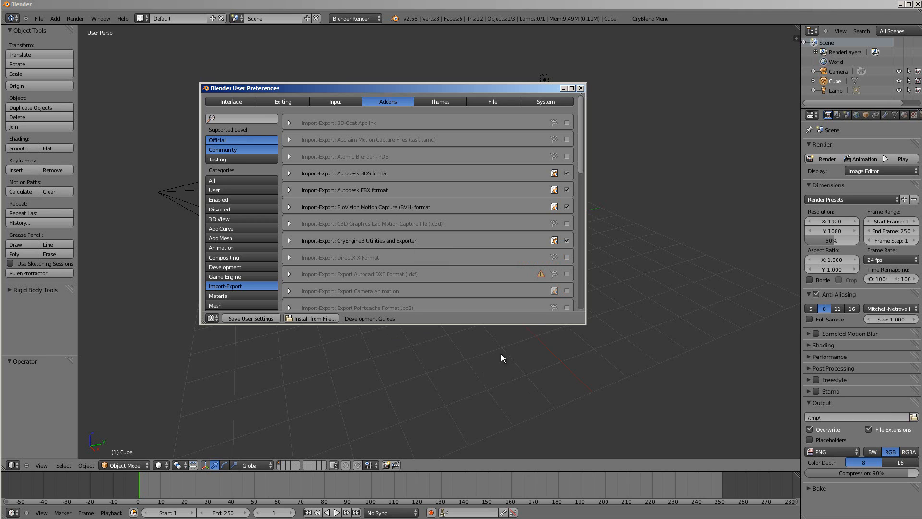
pyautogui.click(260, 319)
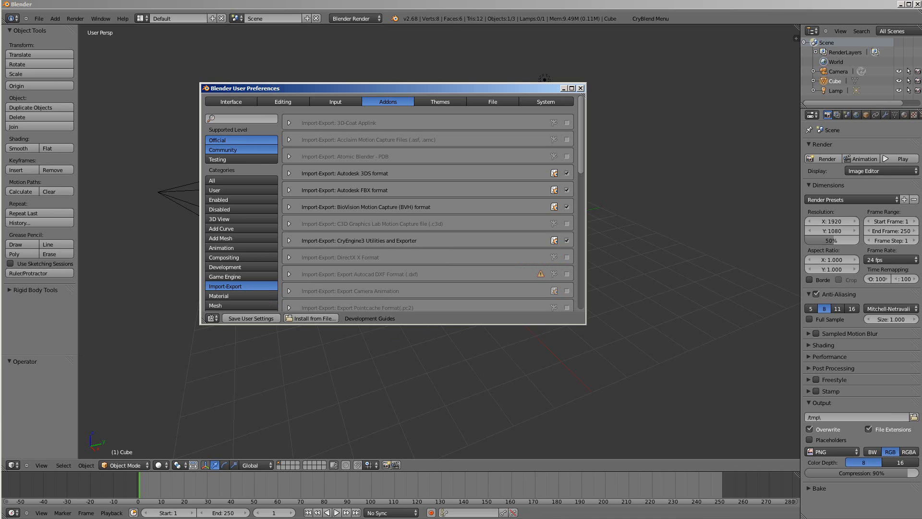
pyautogui.click(580, 88)
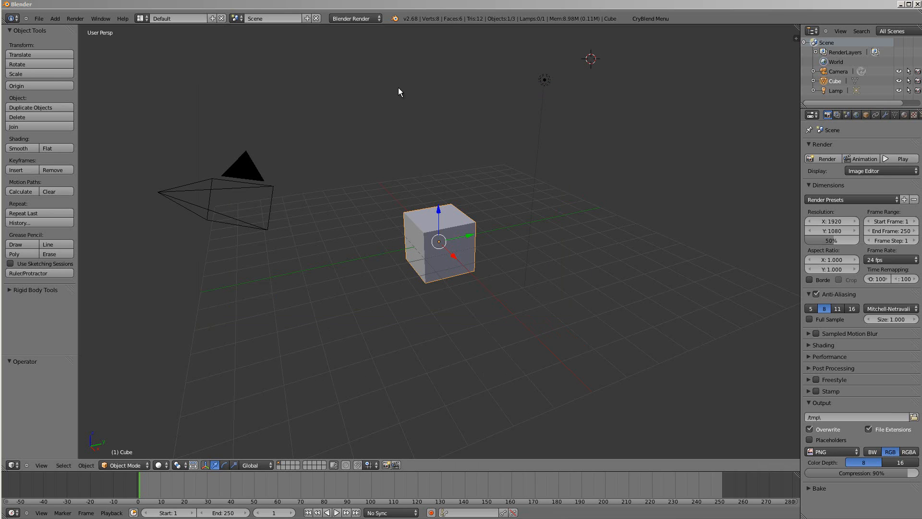
pyautogui.click(661, 22)
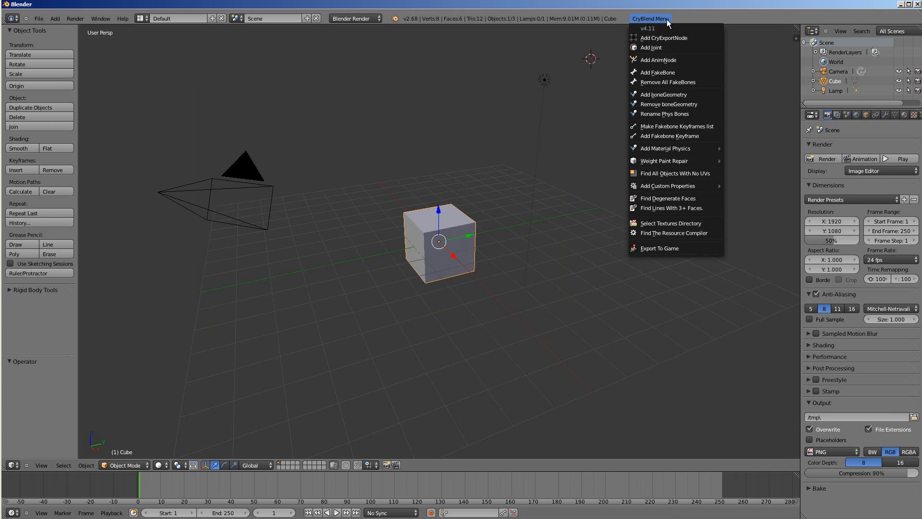
pyautogui.click(566, 321)
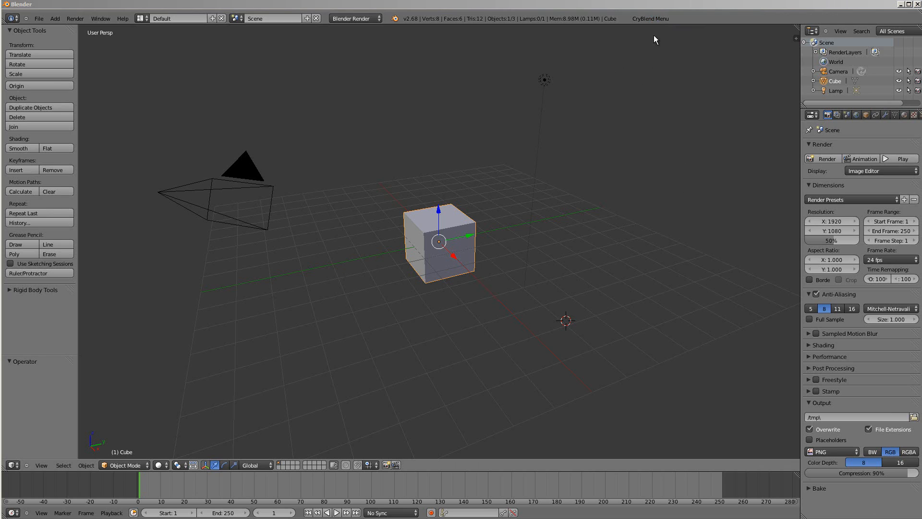
pyautogui.click(651, 19)
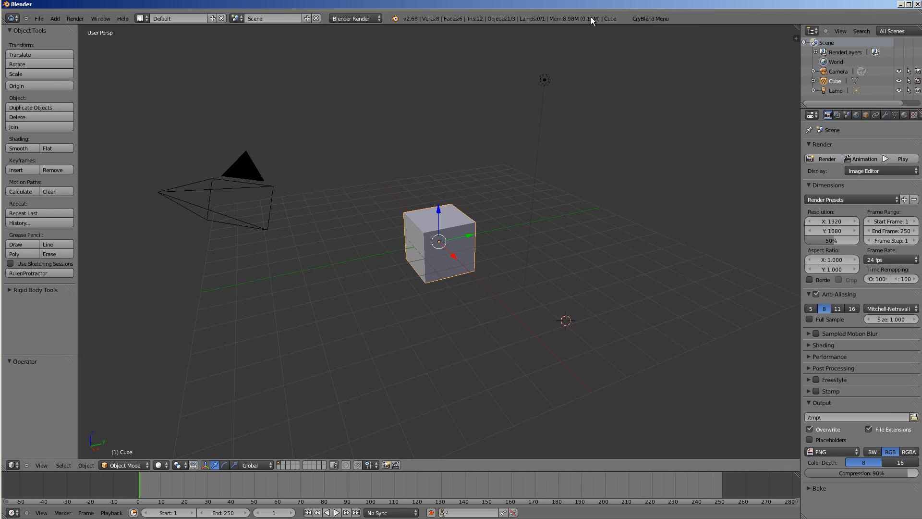
# - Set CryBlend's resource compiler to rc.exe in E:\CRYENGINE_PC_v_3_5_3_FreeSDK\Bin32\rc
pyautogui.click(664, 20)
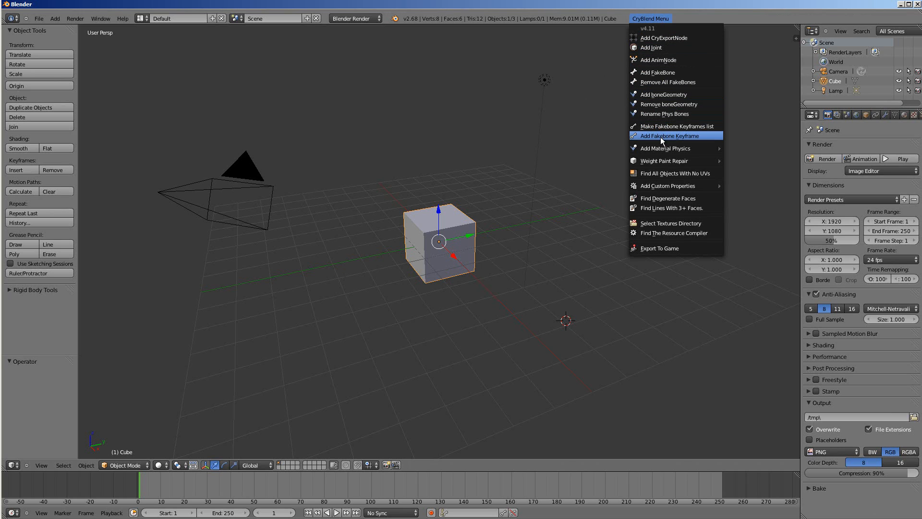
pyautogui.click(700, 232)
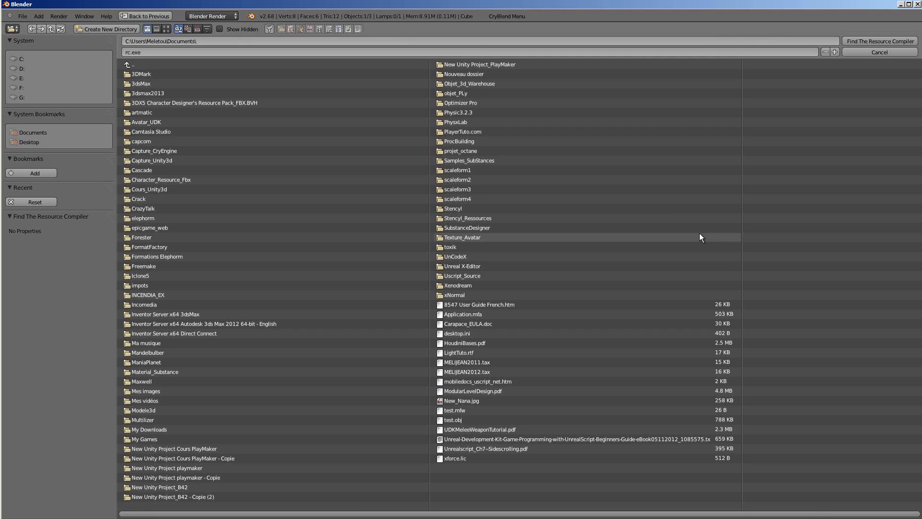
pyautogui.click(14, 79)
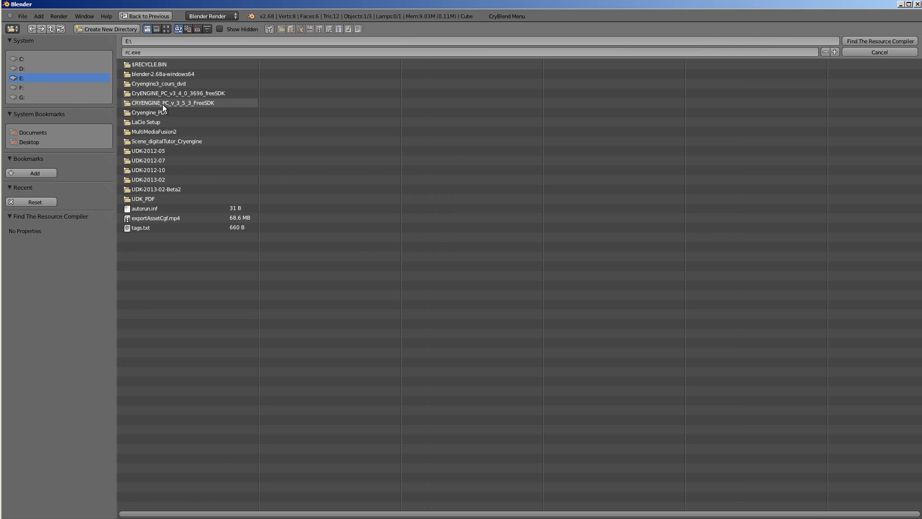
pyautogui.doubleClick(128, 105)
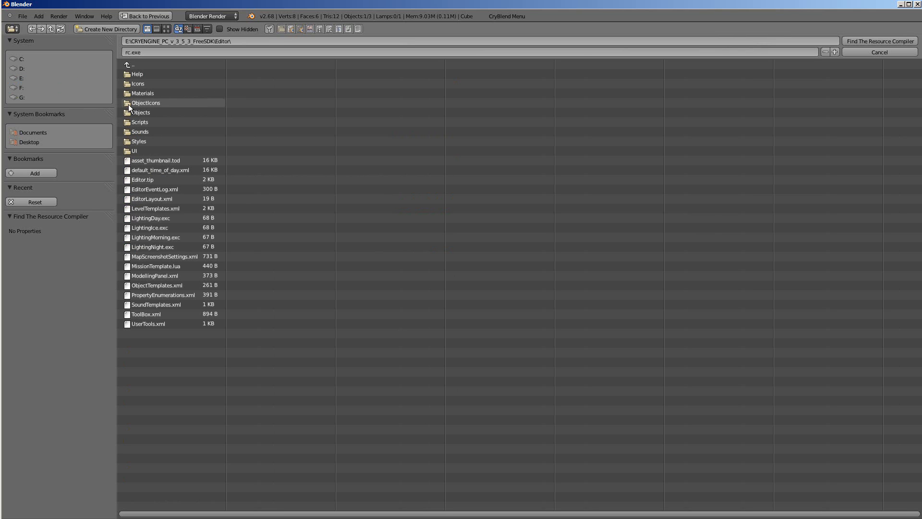
pyautogui.click(128, 64)
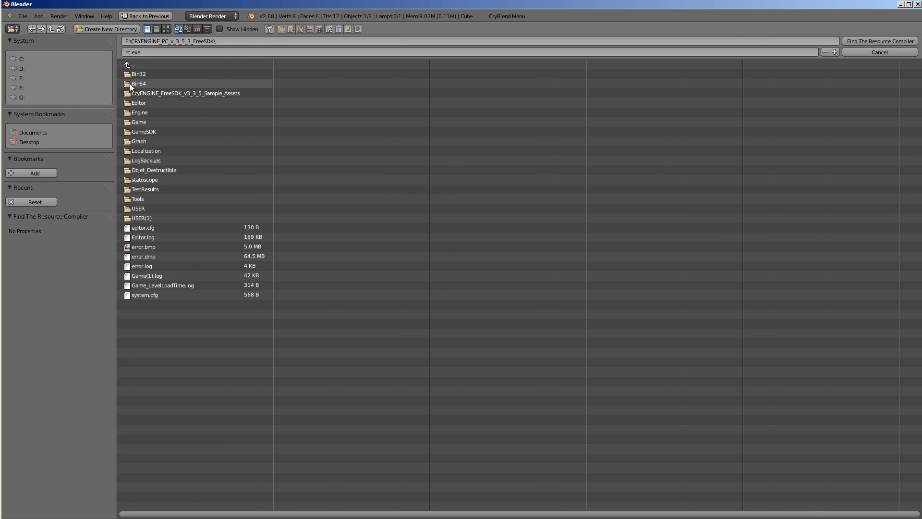
pyautogui.click(129, 73)
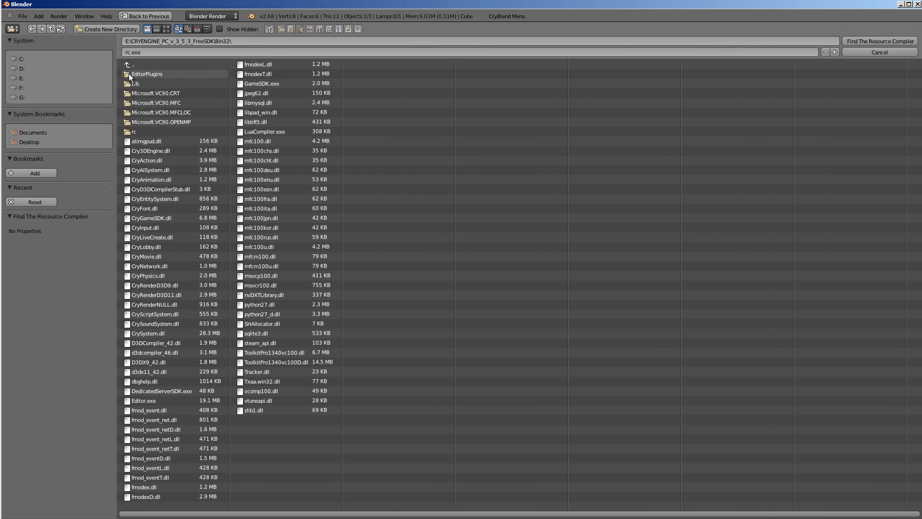
pyautogui.click(129, 131)
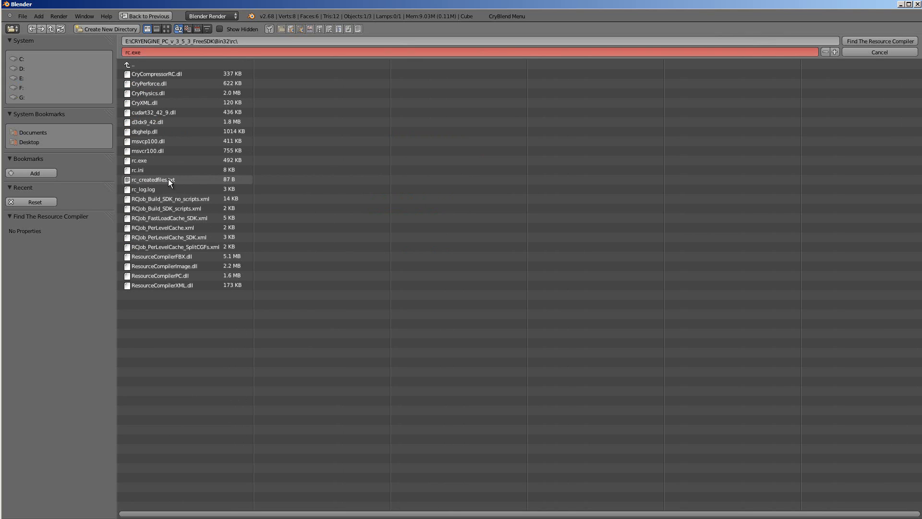
pyautogui.click(158, 162)
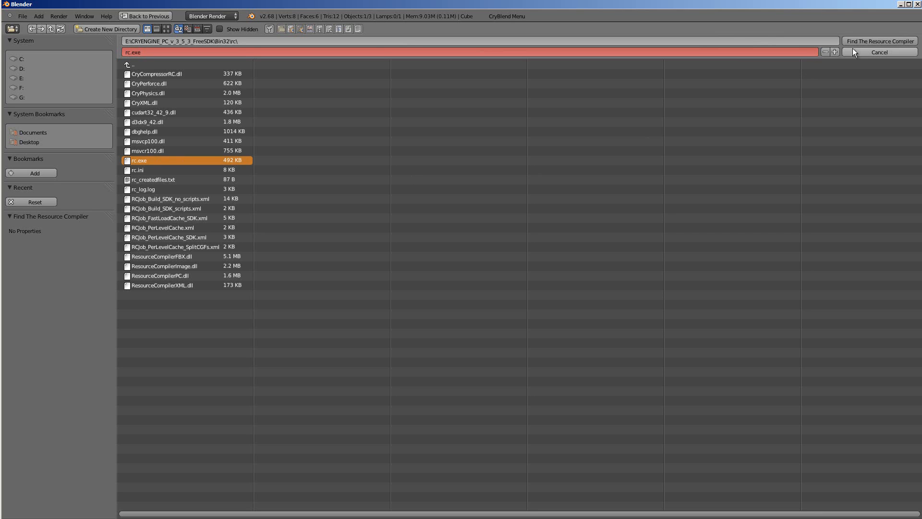
pyautogui.click(881, 41)
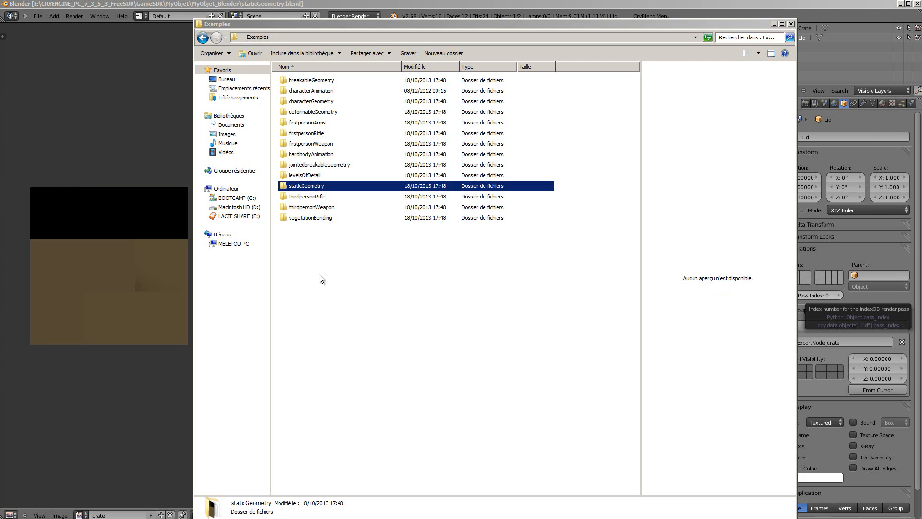
# - Copy staticGeometry.blend and the crate and lid TIF textures from the staticGeometry example into GameSDK\MyObjet\MyObjet_Blender
pyautogui.doubleClick(286, 187)
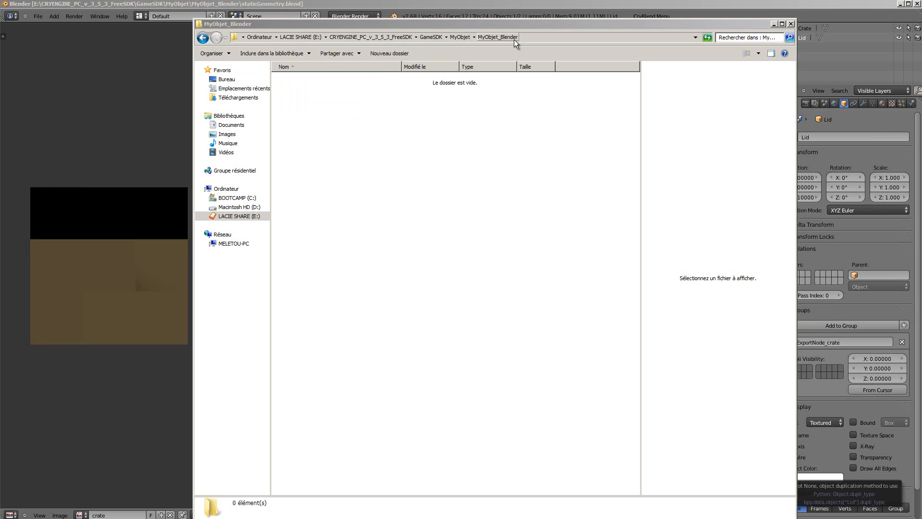
pyautogui.rightClick(421, 116)
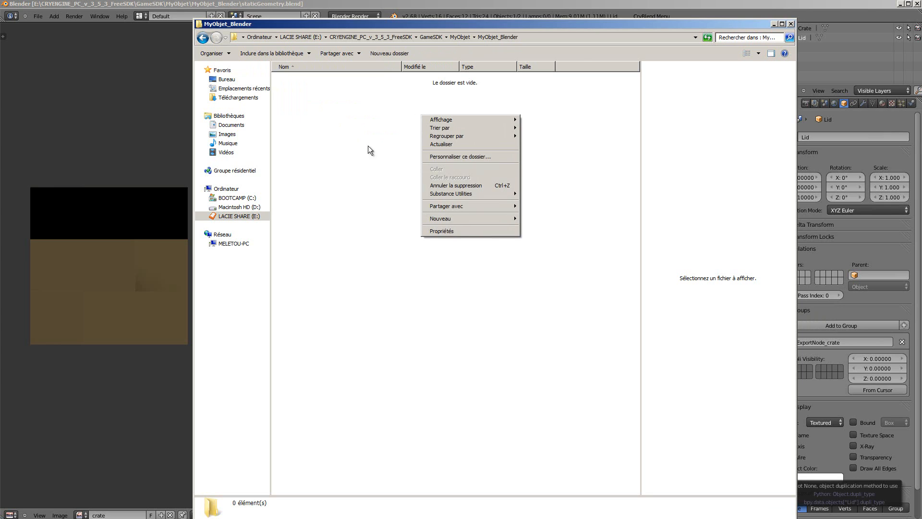
pyautogui.click(380, 182)
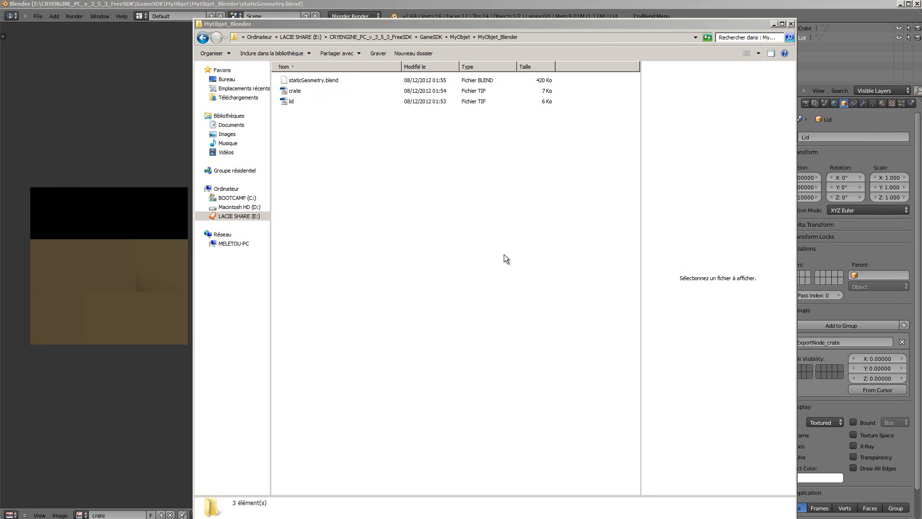
# - Switch to Blender and export the crate scene to game as staticGeometry.dae, file type CGF, with Run RC And Do Materials enabled
pyautogui.hotkey('alt', 'Tab')
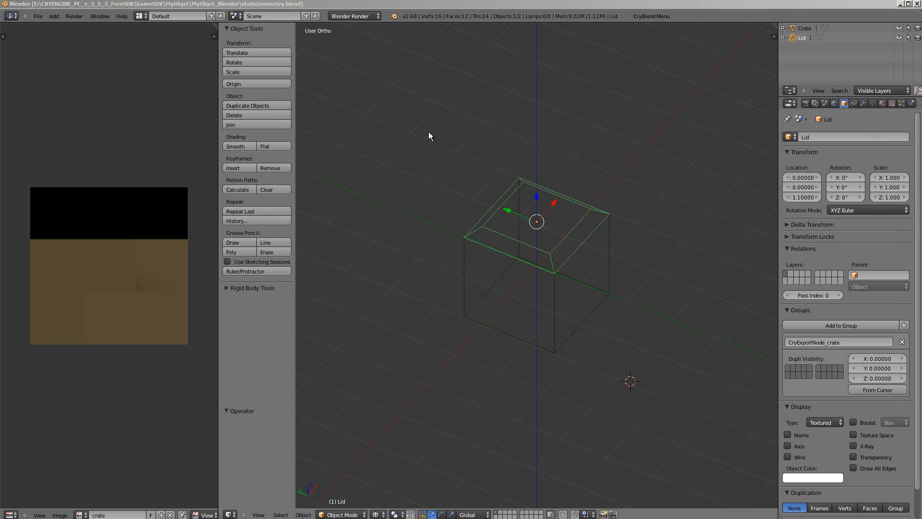
pyautogui.click(652, 18)
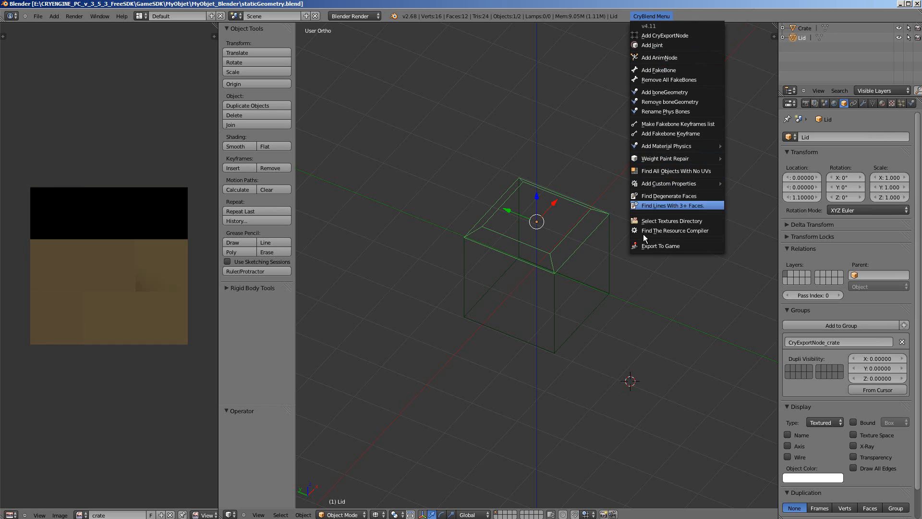
pyautogui.click(663, 247)
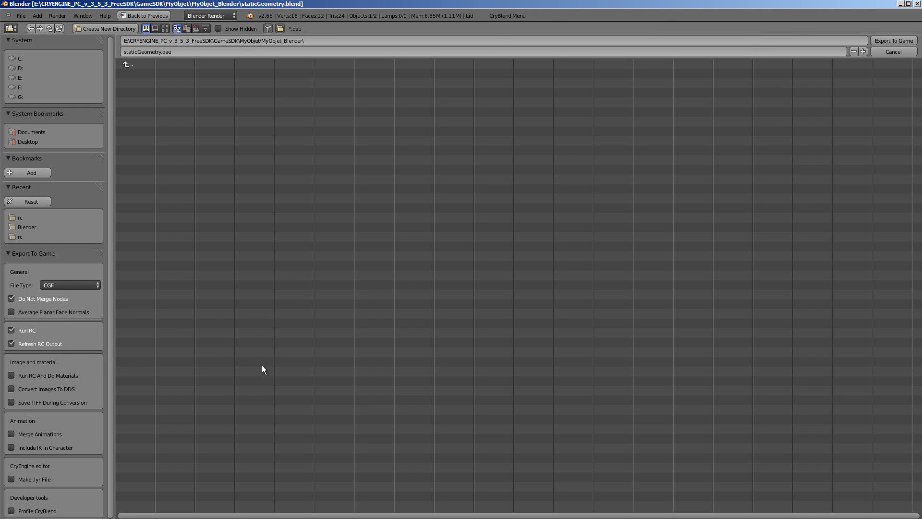
pyautogui.click(11, 377)
pyautogui.click(894, 40)
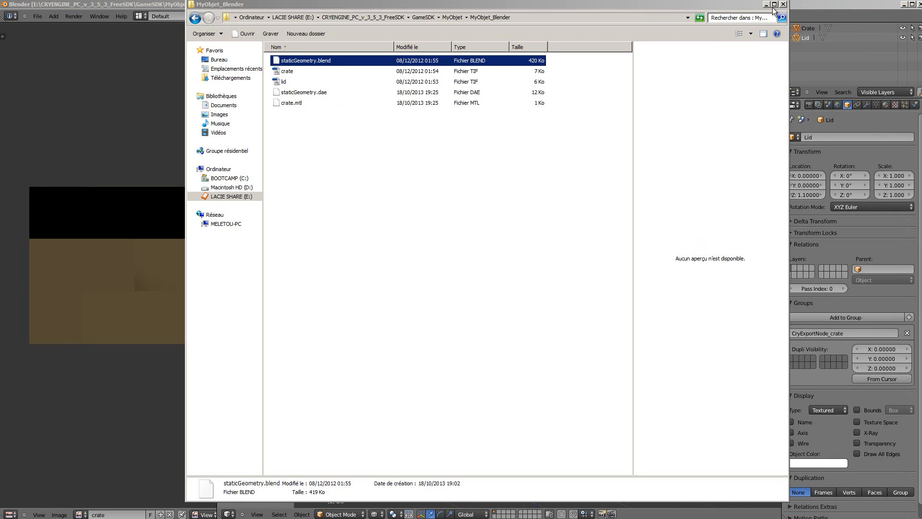
# - Put the MyObjet_Blender folder window away and examine the resource compiler output in Blender's system console
pyautogui.moveTo(727, 6); pyautogui.dragTo(798, 17)
pyautogui.click(912, 33)
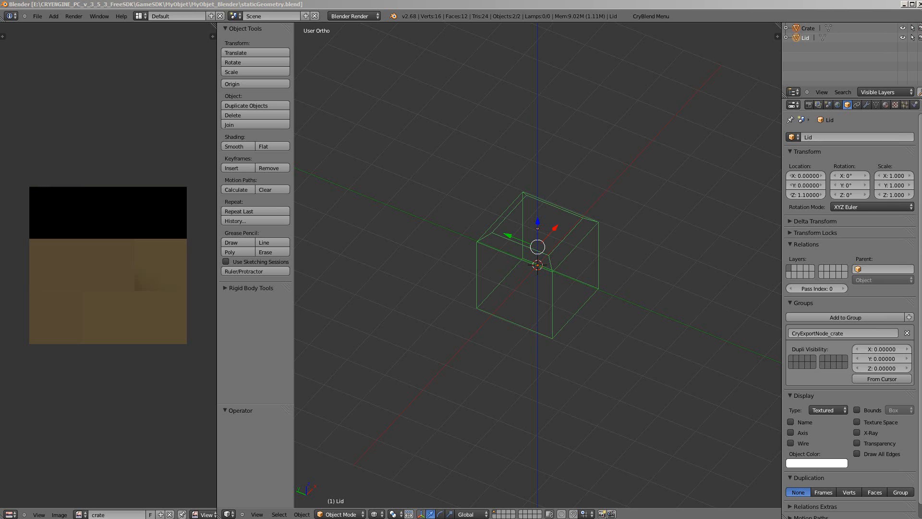
pyautogui.click(104, 17)
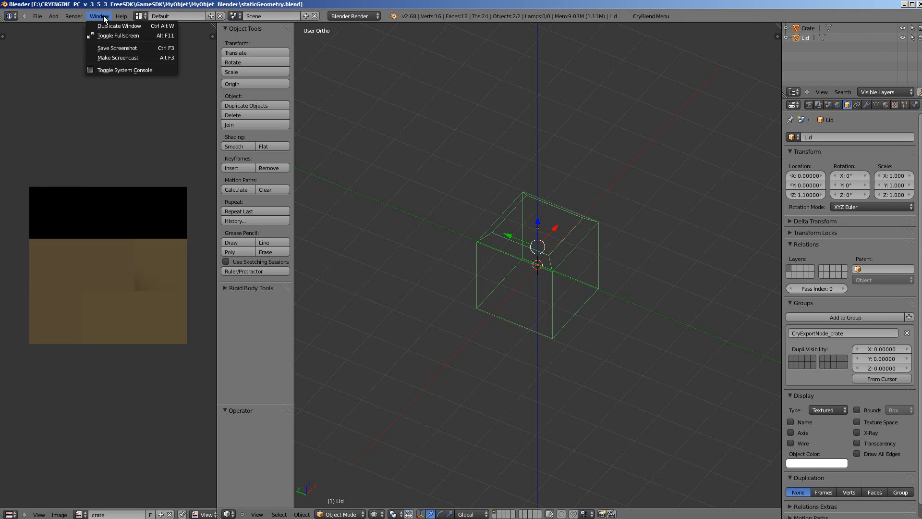
pyautogui.click(119, 70)
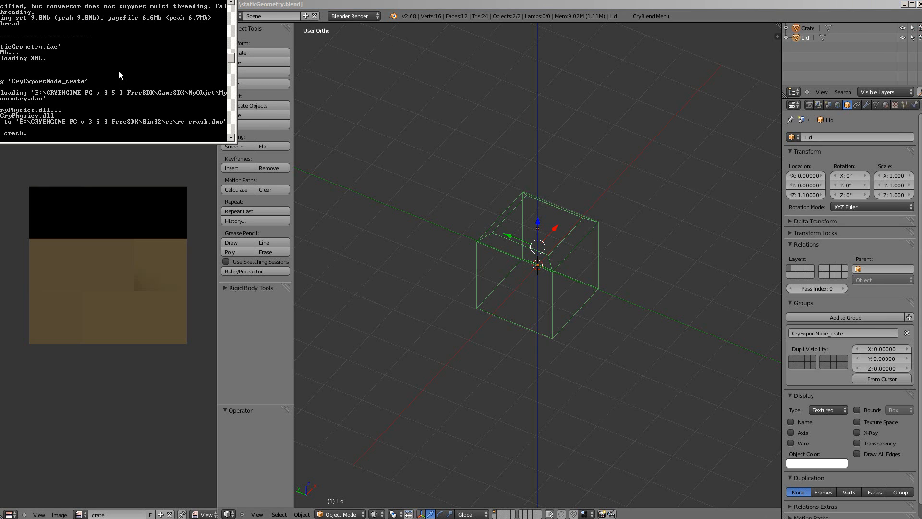
pyautogui.moveTo(118, 0); pyautogui.dragTo(444, 124)
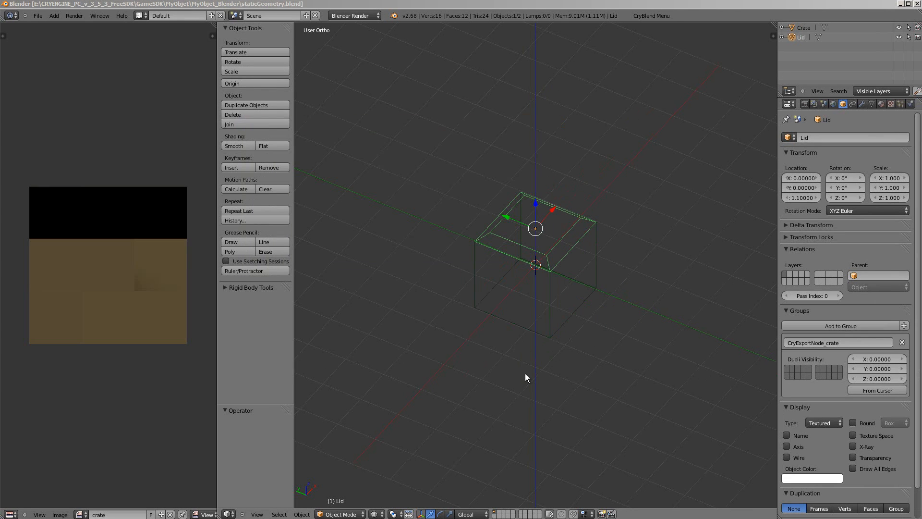
# - Set CryBlend's resource compiler to rc.exe in E:\CryENGINE_PC_v3_4_0_3696_freeSDK\Bin32\rc
pyautogui.click(656, 20)
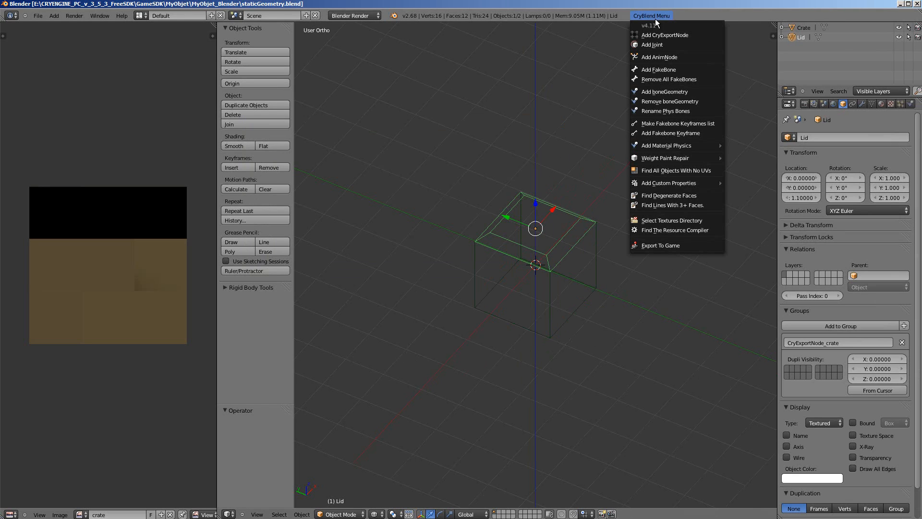
pyautogui.click(670, 231)
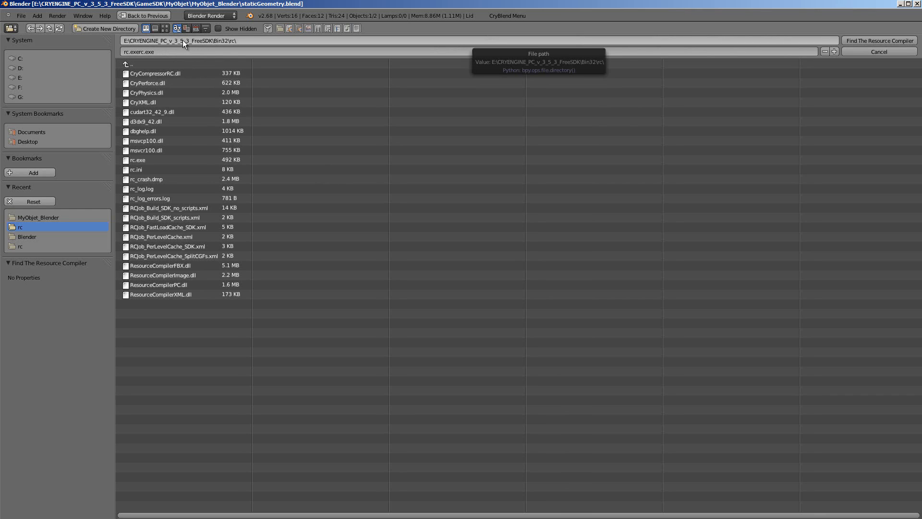
pyautogui.click(128, 64)
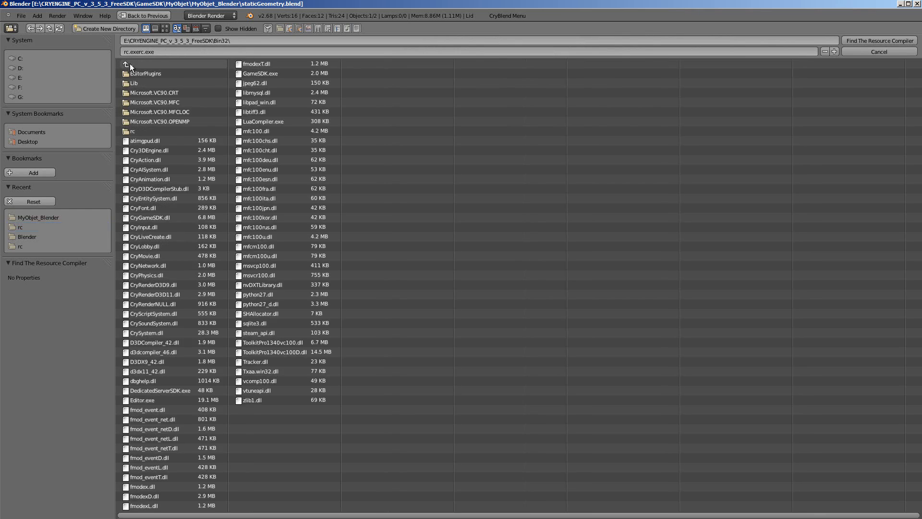
pyautogui.click(129, 64)
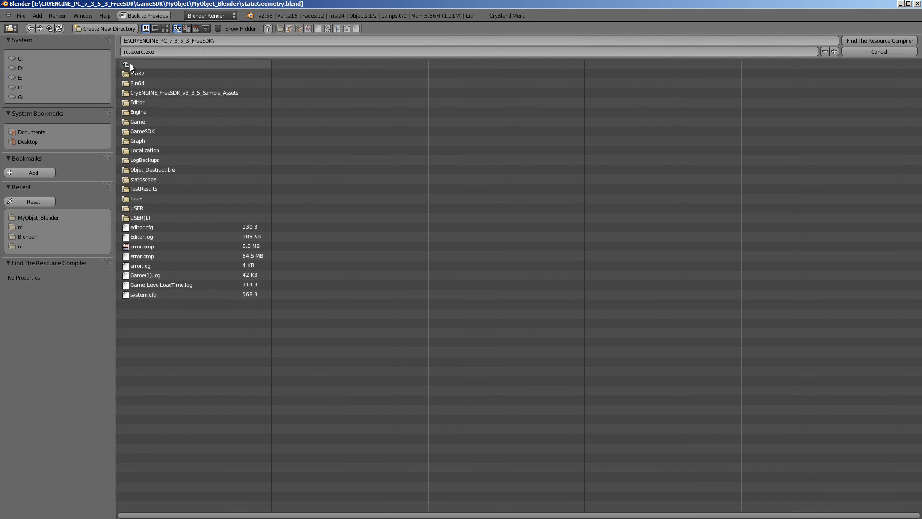
pyautogui.click(128, 65)
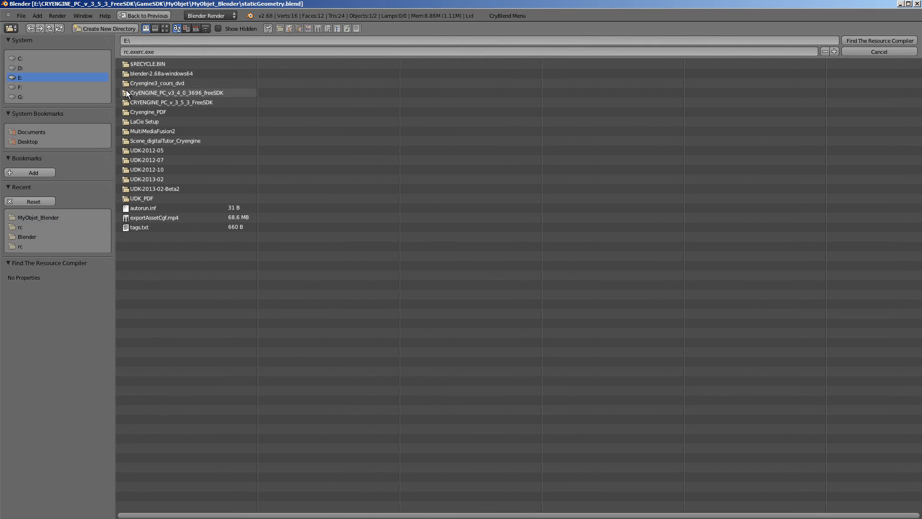
pyautogui.click(128, 93)
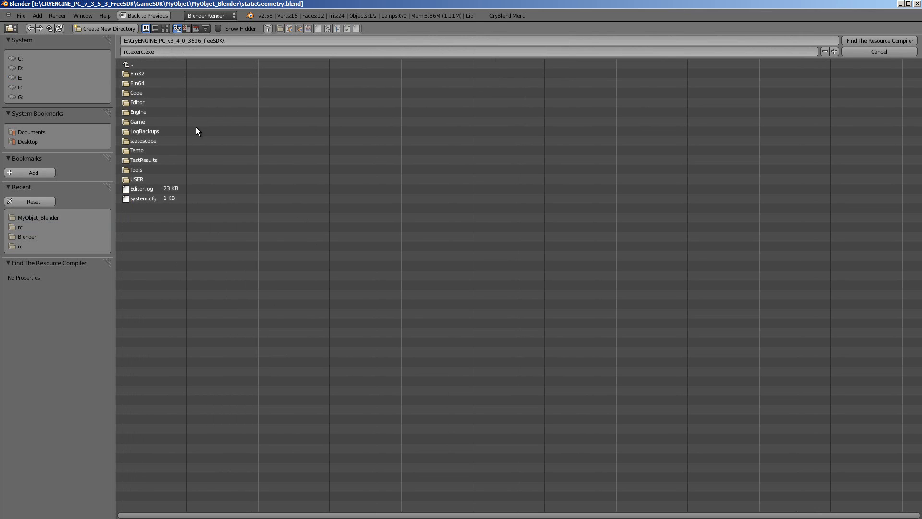
pyautogui.click(126, 77)
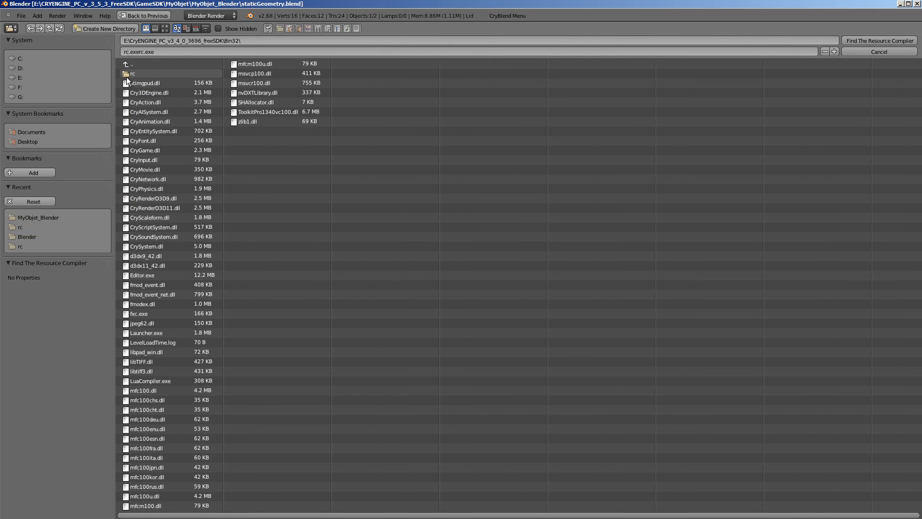
pyautogui.click(125, 73)
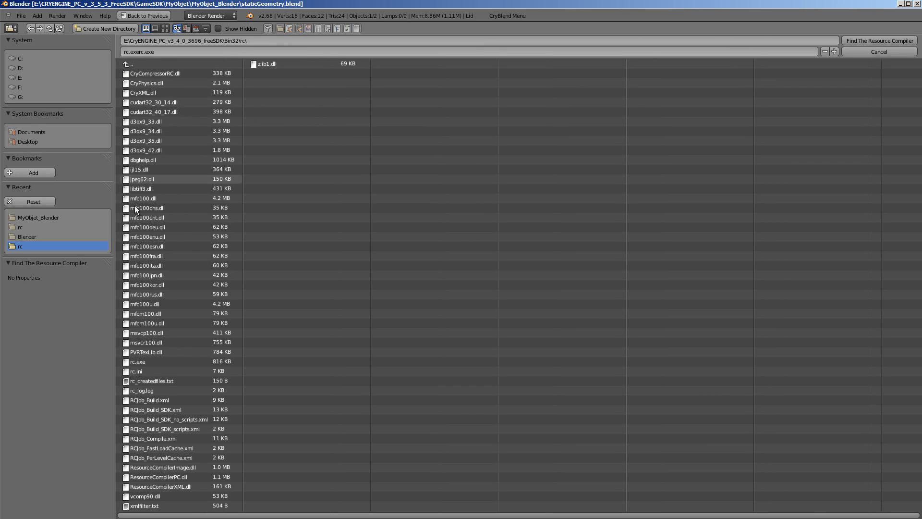
pyautogui.click(152, 361)
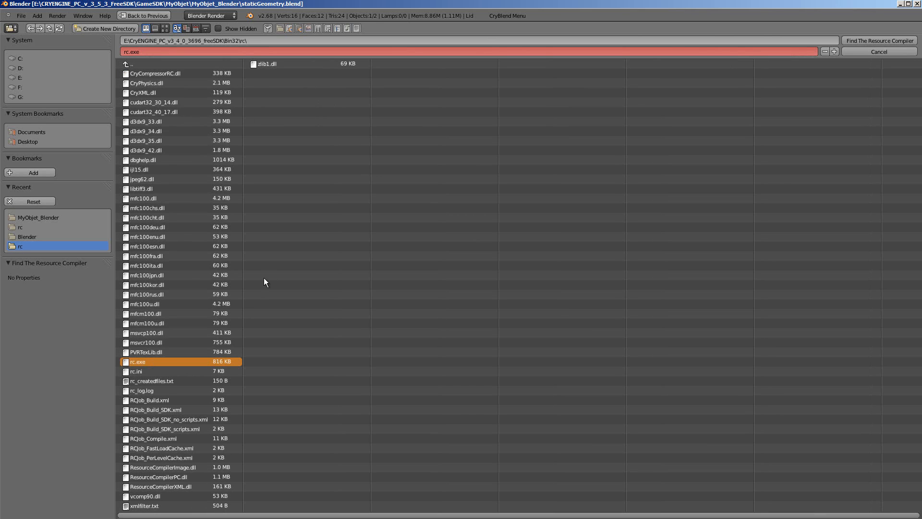
pyautogui.click(881, 41)
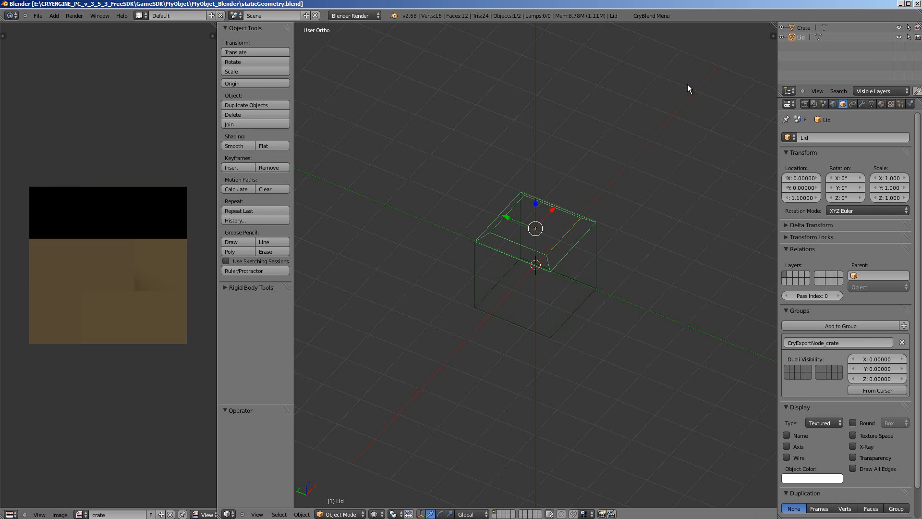
# - Export the crate scene to game again as staticGeometry.dae in MyObjet_Blender, file type CGF, with Run RC And Do Materials enabled
pyautogui.click(654, 17)
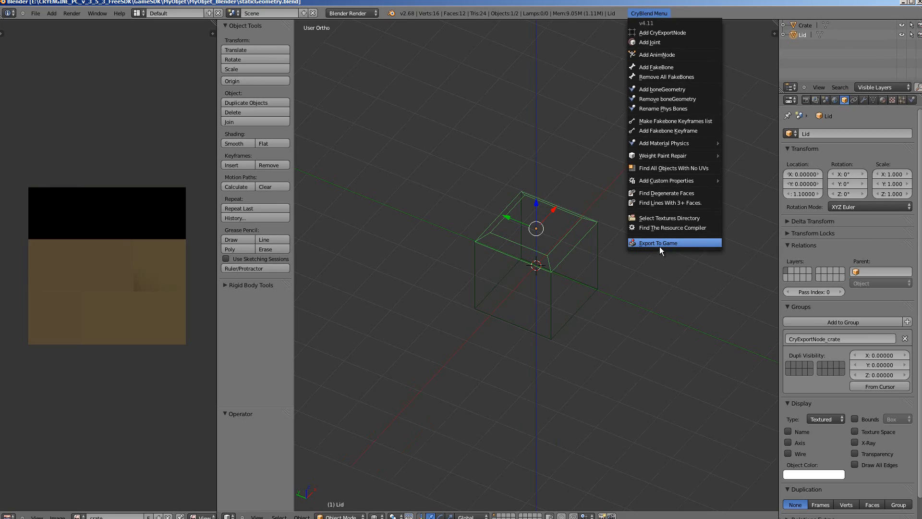
pyautogui.click(659, 245)
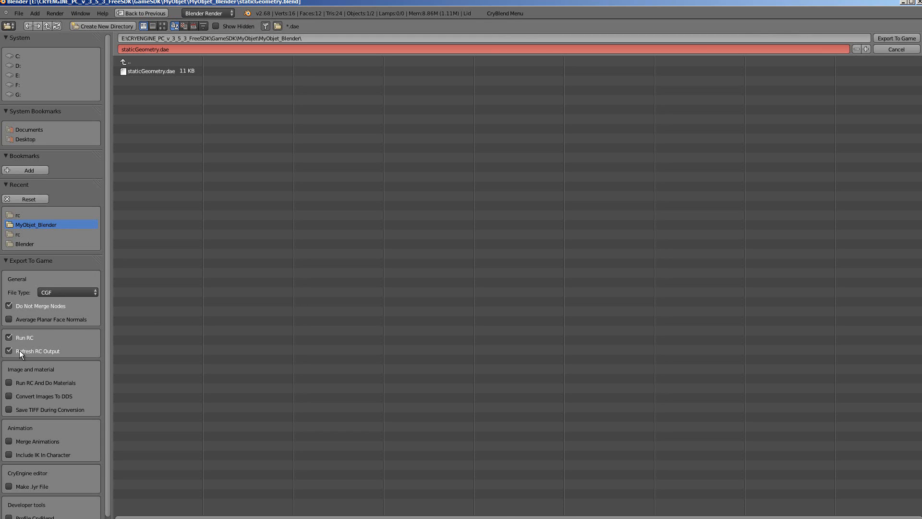
pyautogui.click(8, 383)
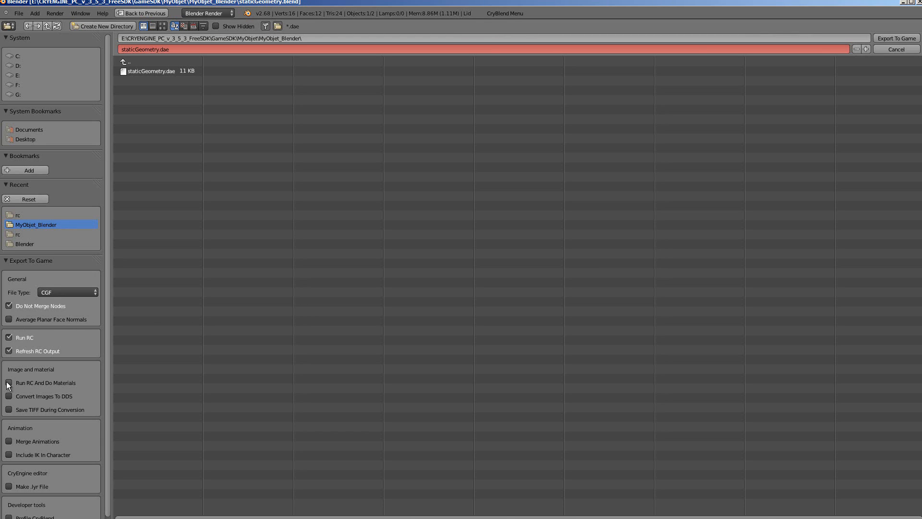
pyautogui.click(896, 39)
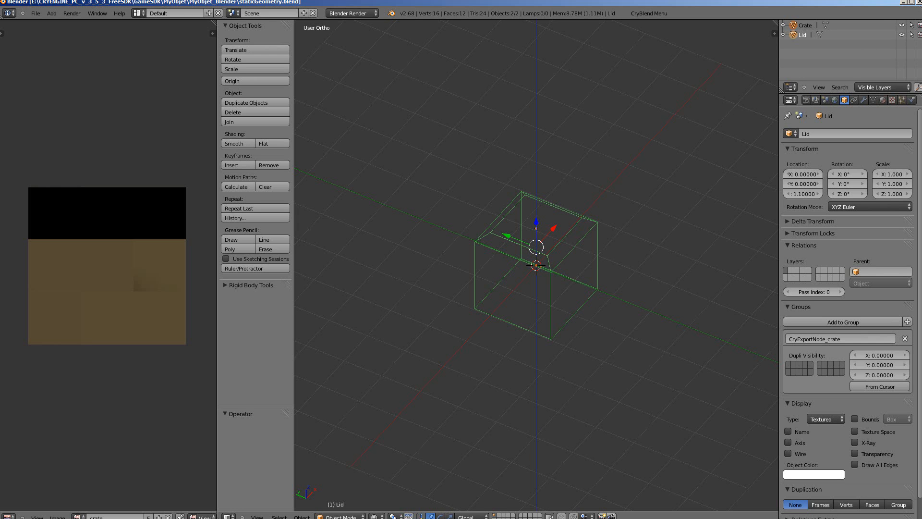
# - Switch to Sandbox Editor, place the crate from MyObjet/MyObjet_Blender on the terrain as a Geom Entity, and deselect it
pyautogui.hotkey('alt', 'Tab')
pyautogui.moveTo(674, 28); pyautogui.dragTo(527, 23)
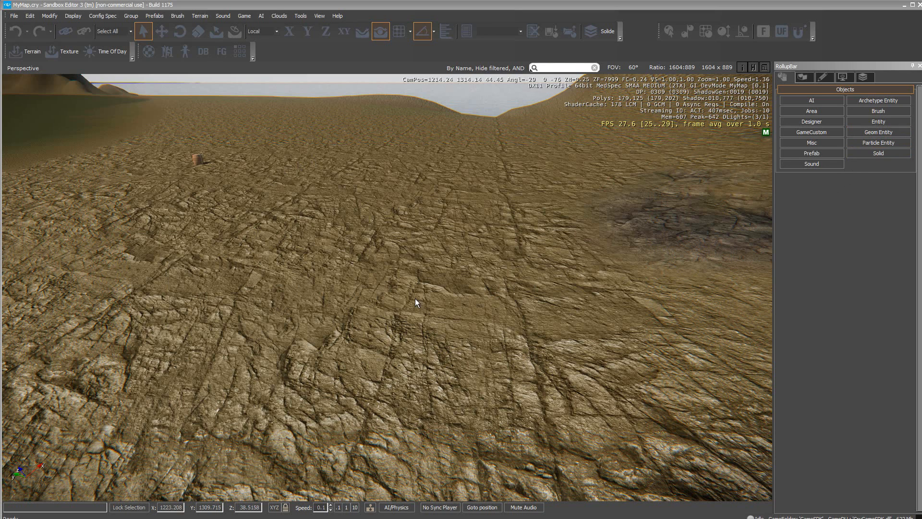
pyautogui.click(875, 133)
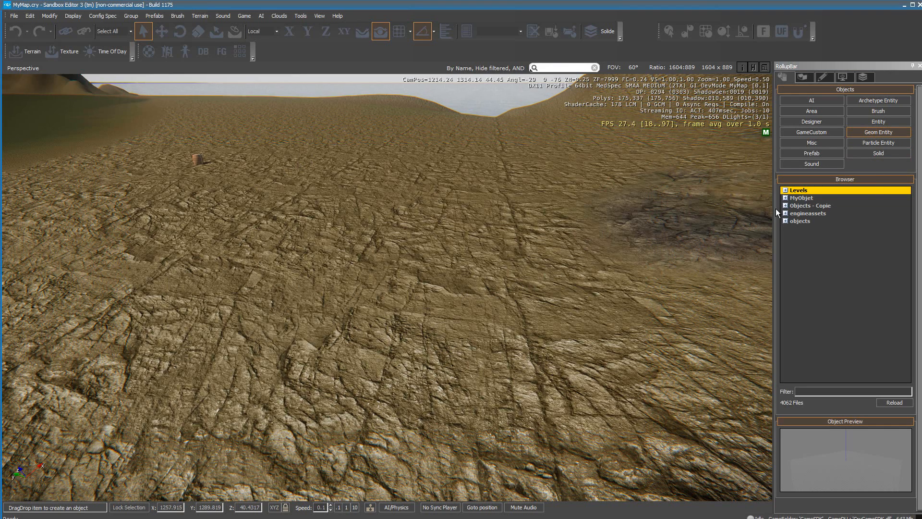
pyautogui.click(786, 198)
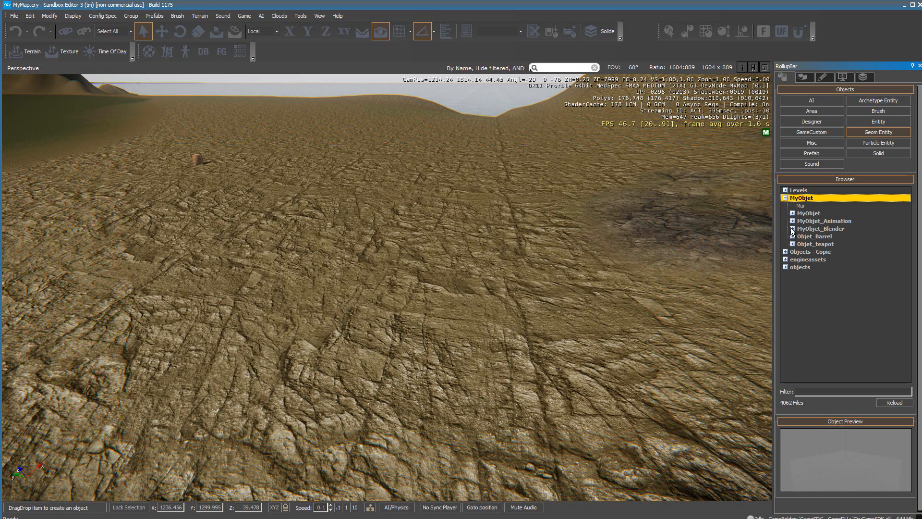
pyautogui.click(793, 229)
pyautogui.click(810, 236)
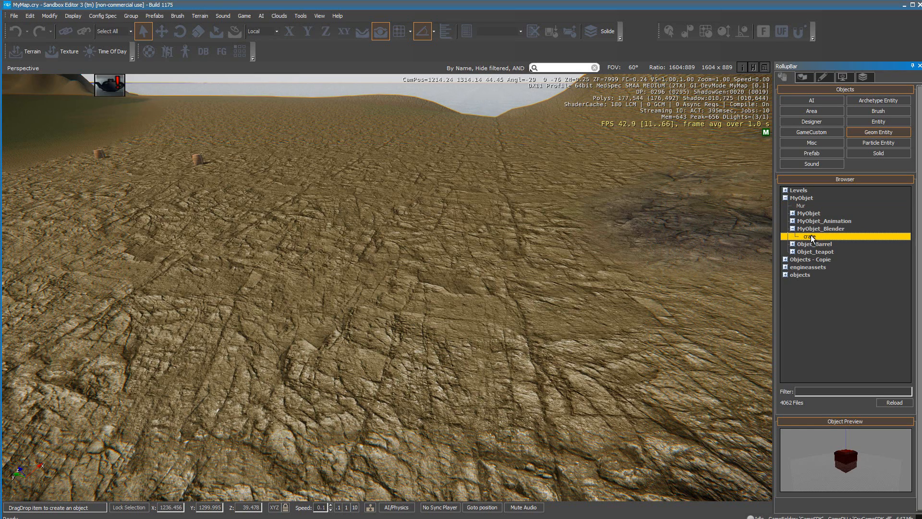
pyautogui.moveTo(398, 241); pyautogui.dragTo(398, 240)
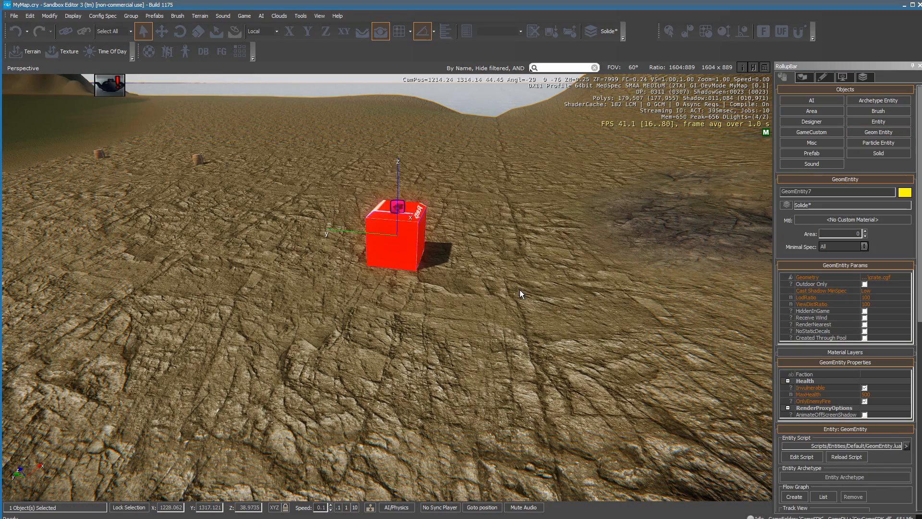
pyautogui.scroll(3, 521, 289)
pyautogui.moveTo(525, 292); pyautogui.dragTo(530, 280, button='right')
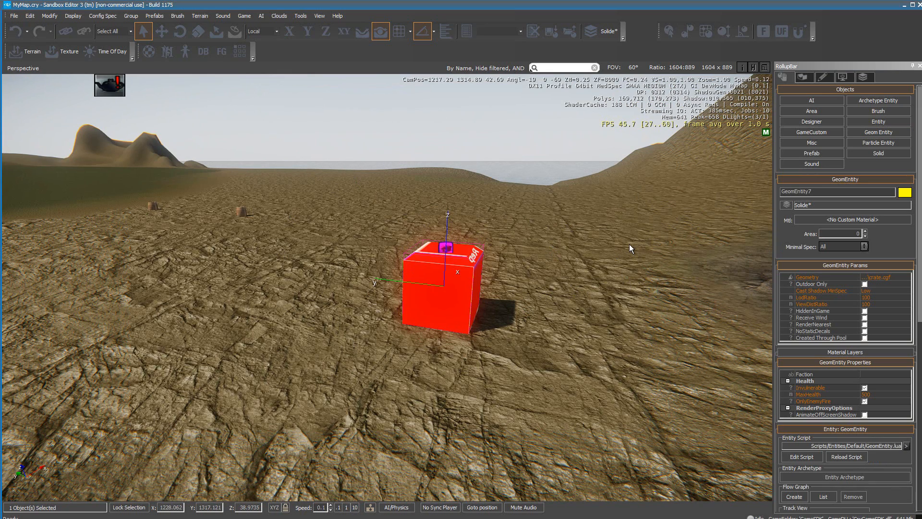
pyautogui.click(624, 265)
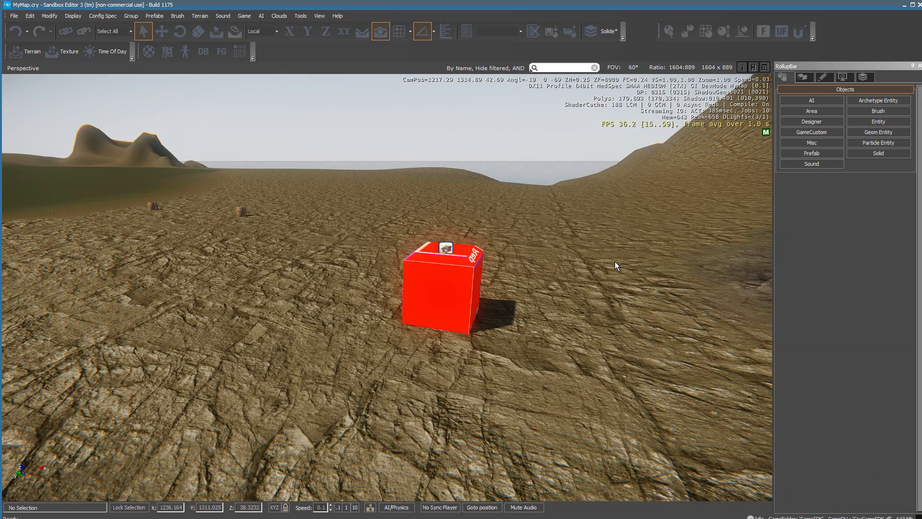
# - Open the crate material from MyObjet/MyObjet_Blender in the Material Editor and select its crate sub-material
pyautogui.press('m')
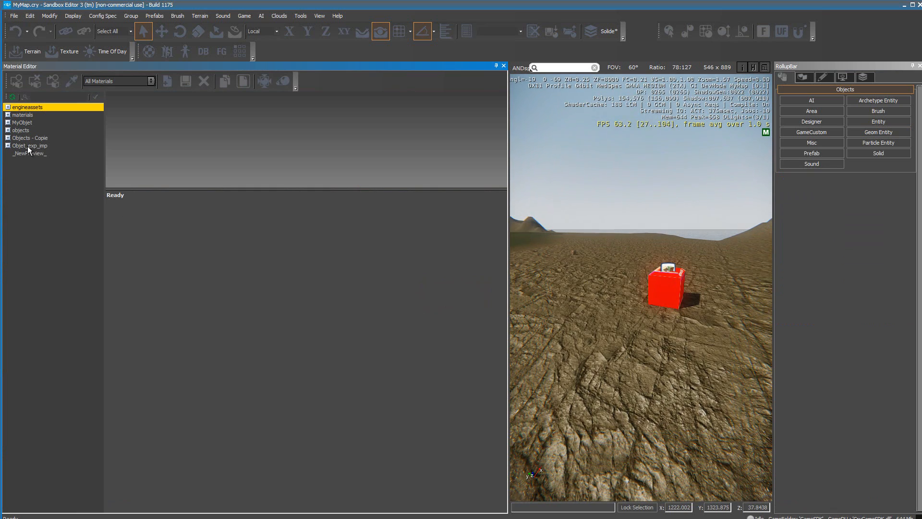
pyautogui.click(7, 123)
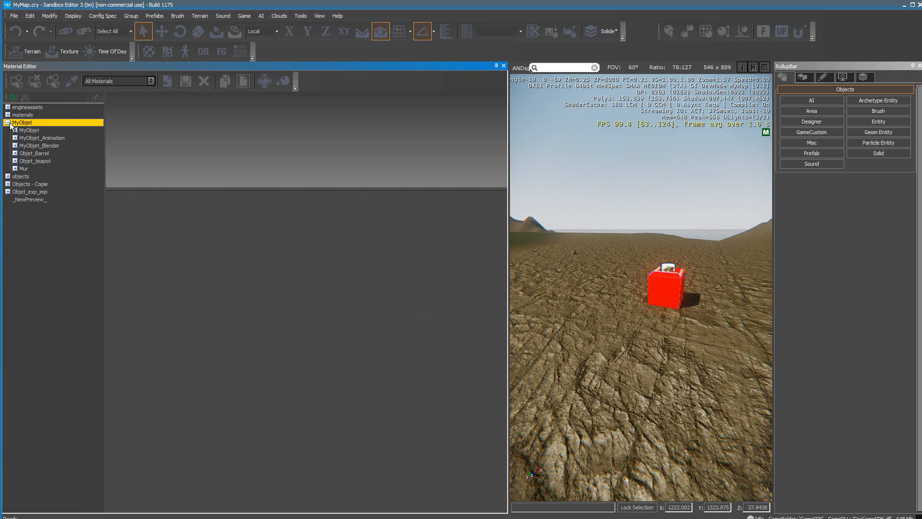
pyautogui.click(15, 146)
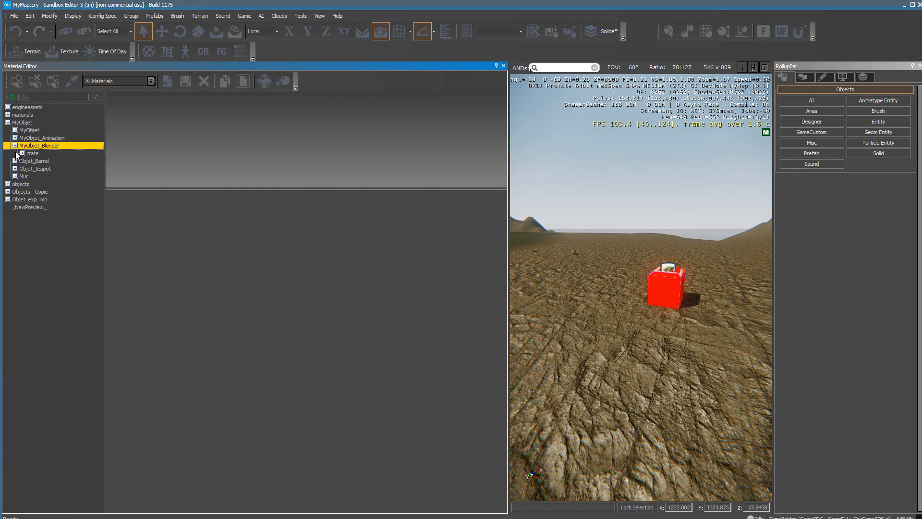
pyautogui.click(22, 154)
pyautogui.click(253, 149)
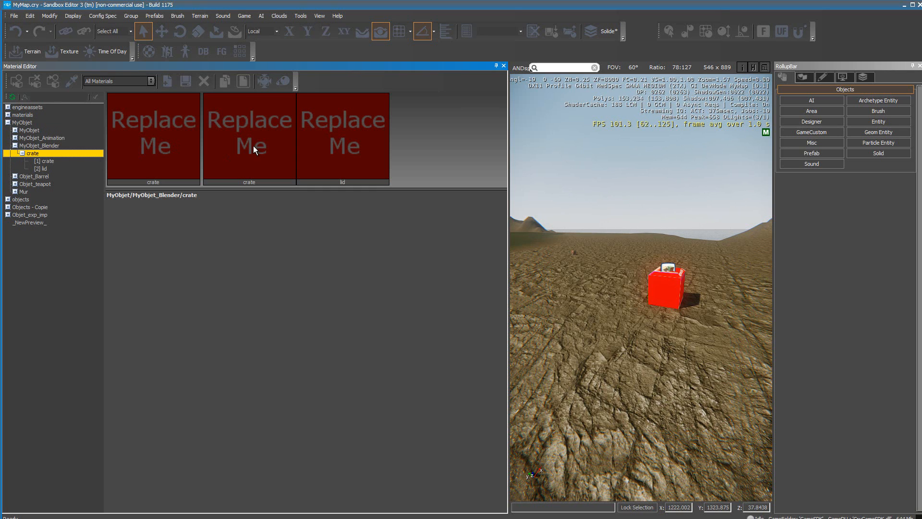